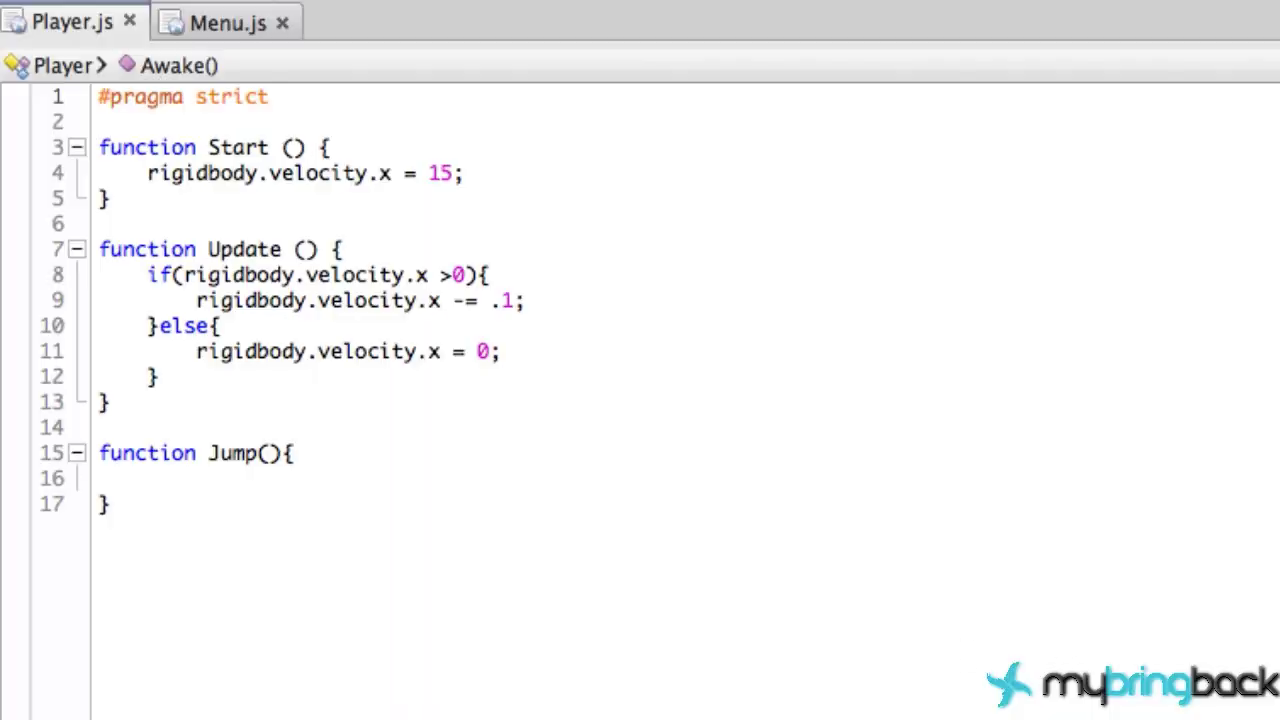
# Switch the MonoDevelop editor from Player.js to the Menu.js script
pyautogui.hotkey('ctrl', 'Tab')
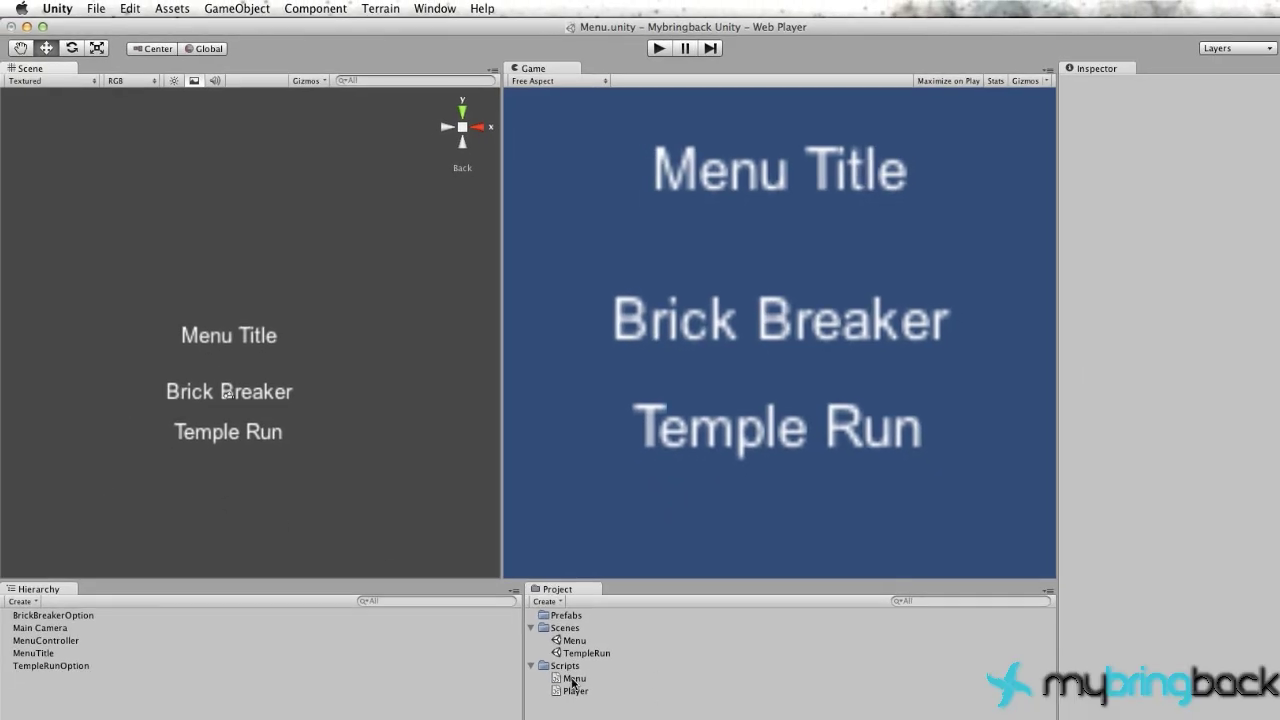
# Attach the Menu script to MenuController, then test-run the Menu scene and stop it
pyautogui.click(578, 680)
pyautogui.moveTo(581, 685); pyautogui.dragTo(88, 639)
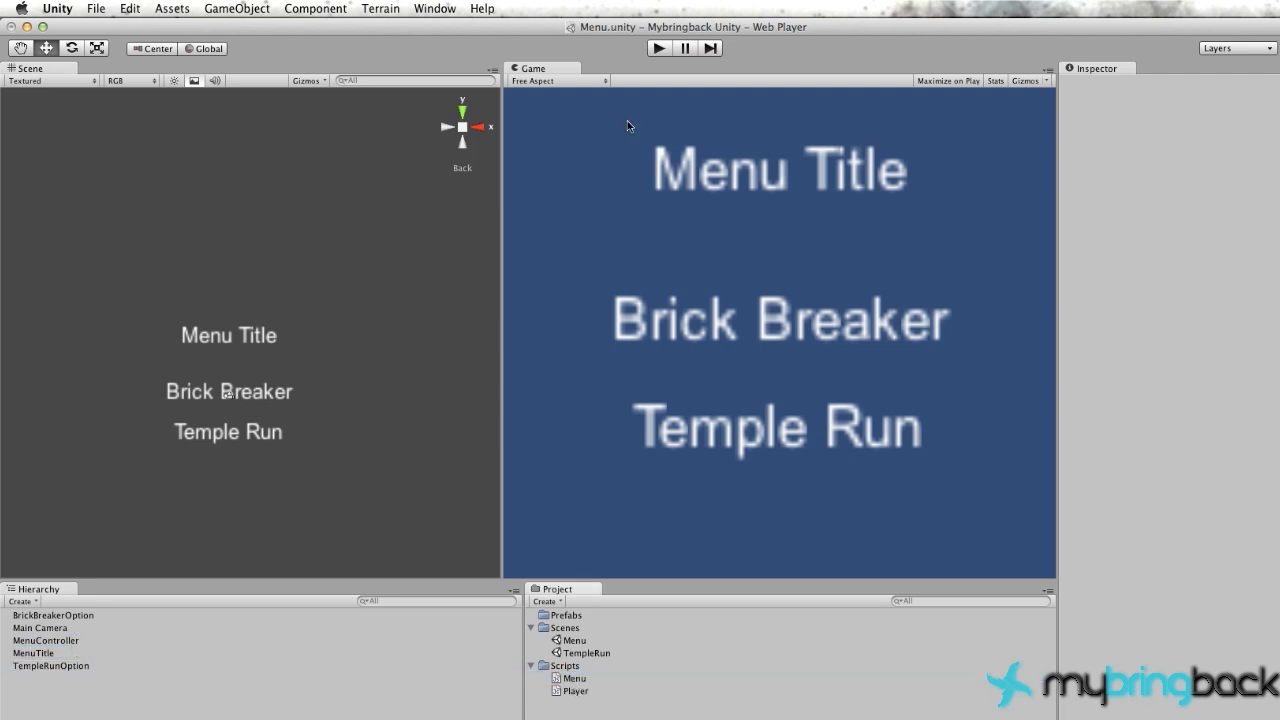
pyautogui.click(659, 48)
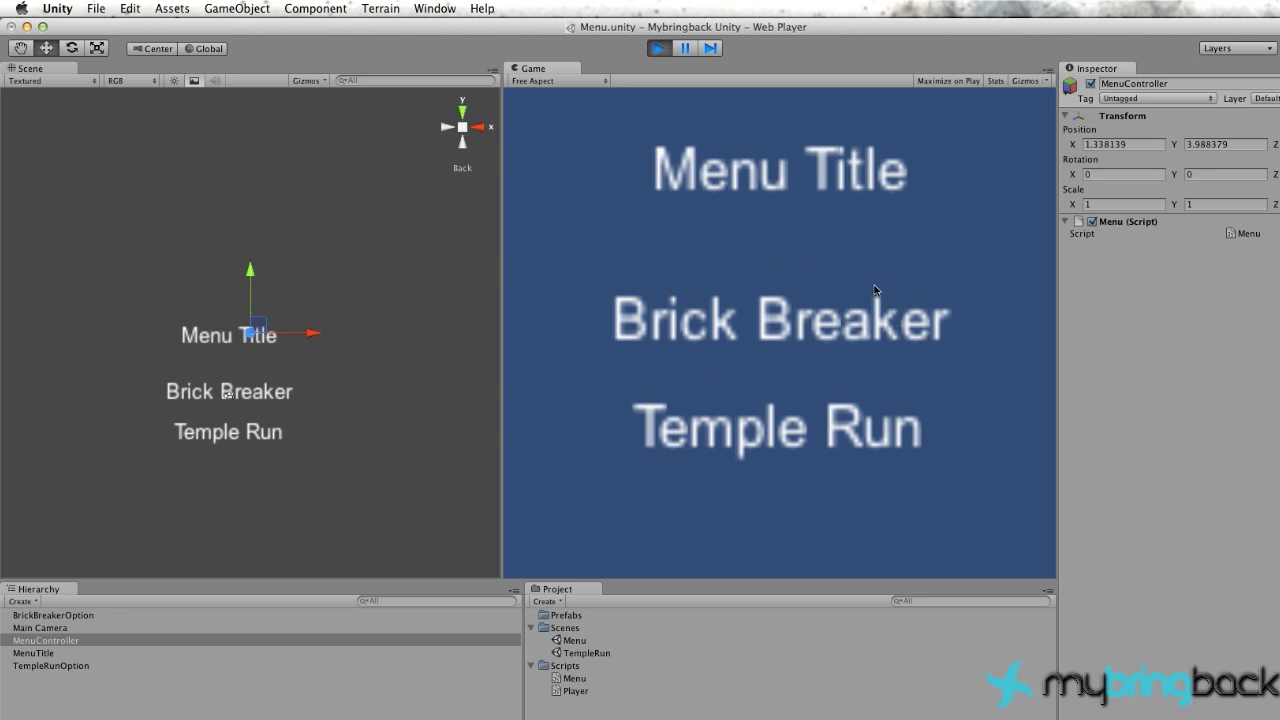
pyautogui.press('Down')
pyautogui.press('Down')
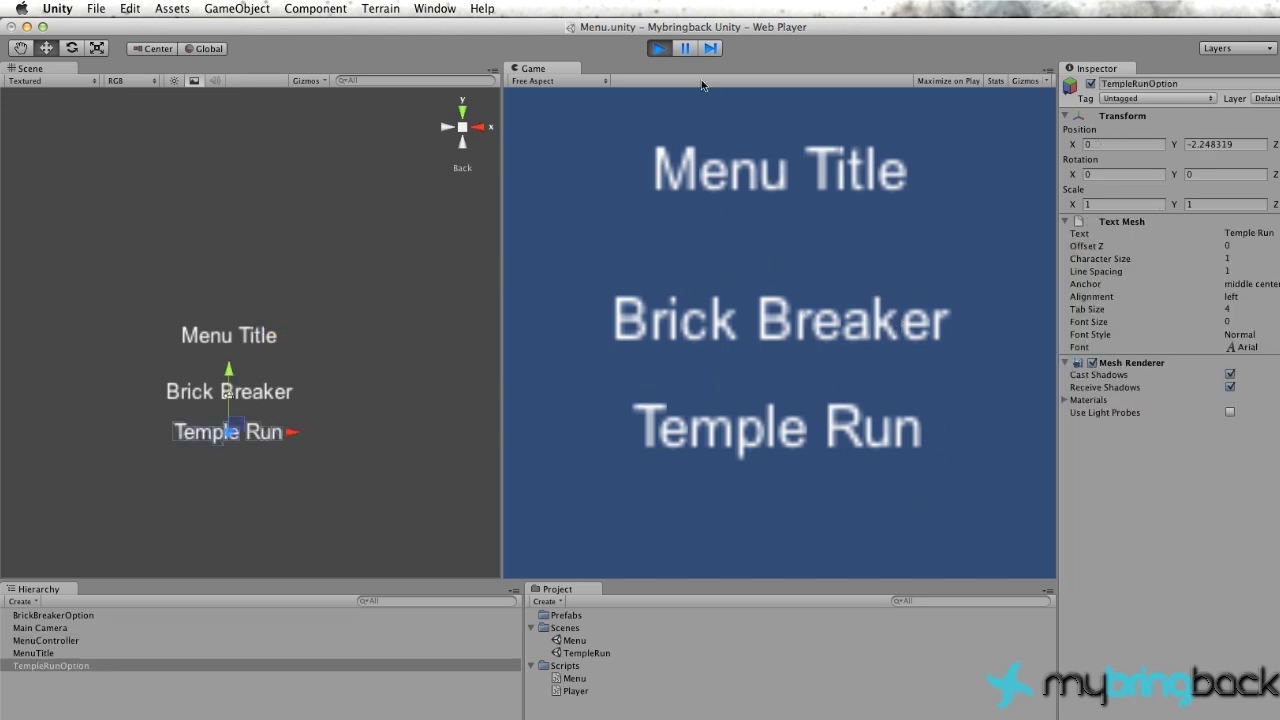
pyautogui.click(658, 49)
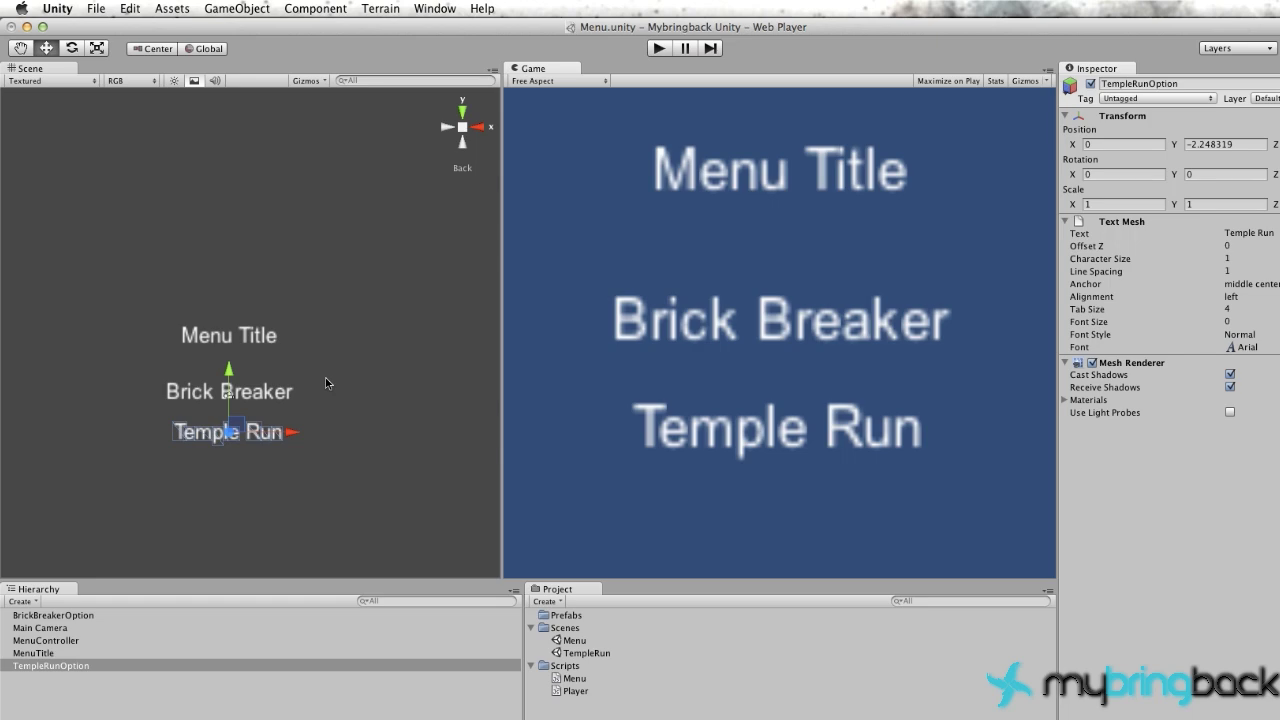
# Add a Box Collider to BrickBreakerOption and widen it to about 8.98 × 1.41
pyautogui.click(264, 398)
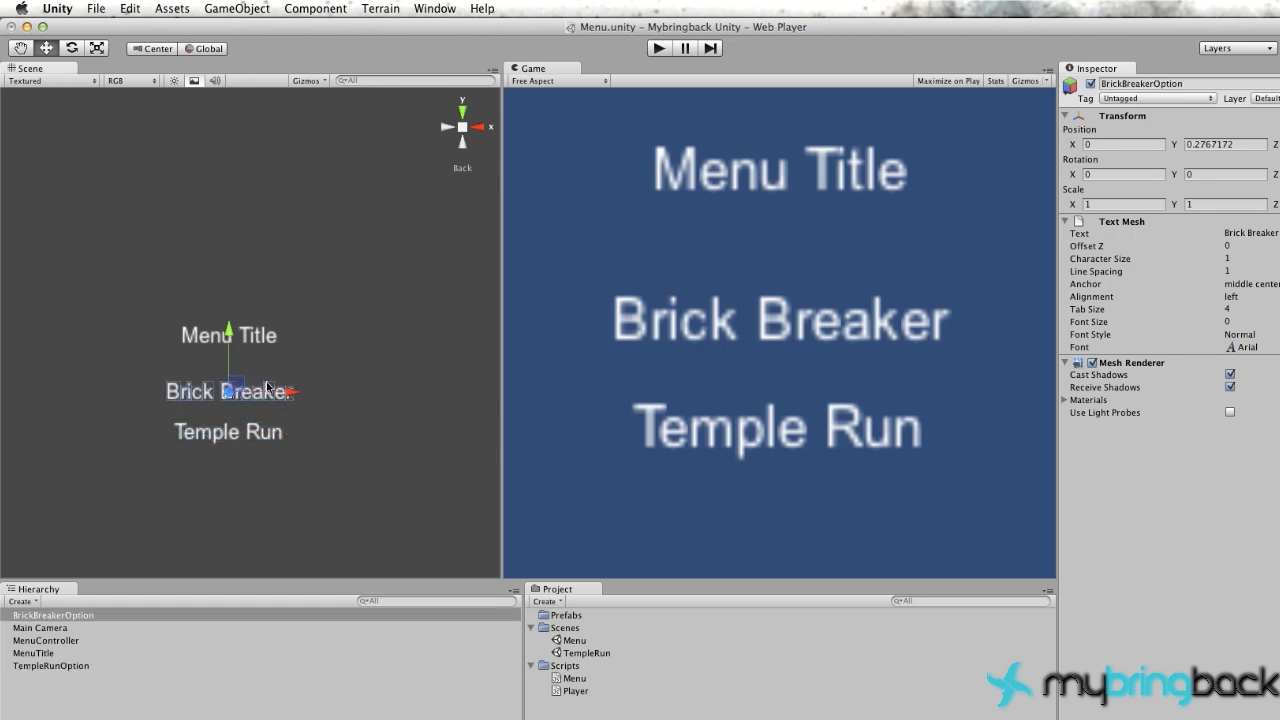
pyautogui.click(238, 8)
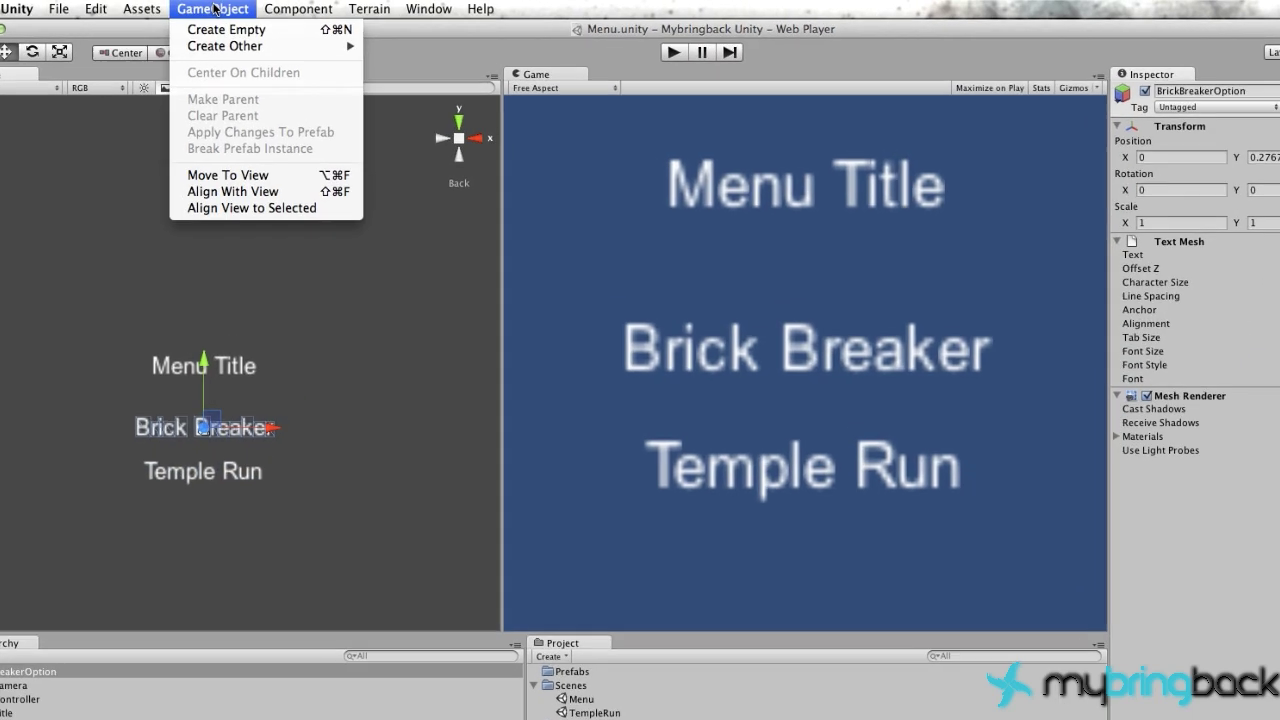
pyautogui.moveTo(298, 8)
pyautogui.moveTo(300, 58)
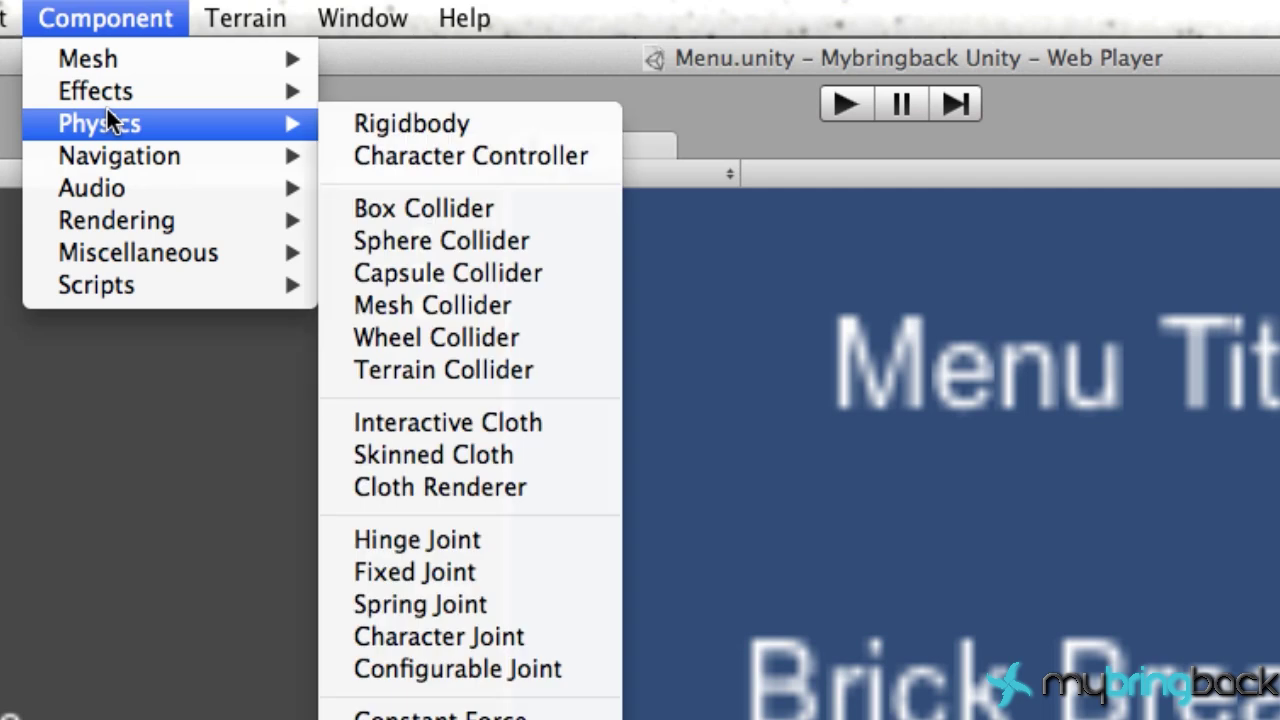
pyautogui.click(583, 210)
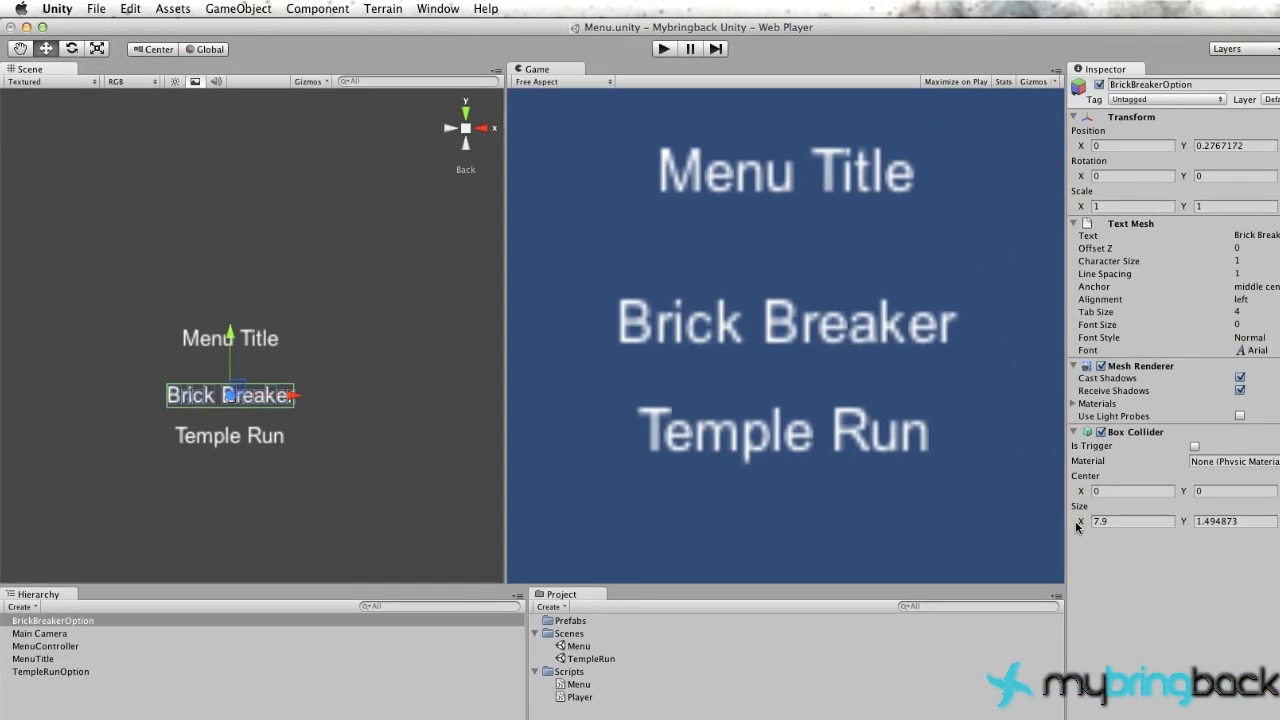
pyautogui.moveTo(1078, 527); pyautogui.dragTo(1199, 528)
# Add a widened Box Collider to TempleRunOption, then play and click Temple Run
pyautogui.click(260, 440)
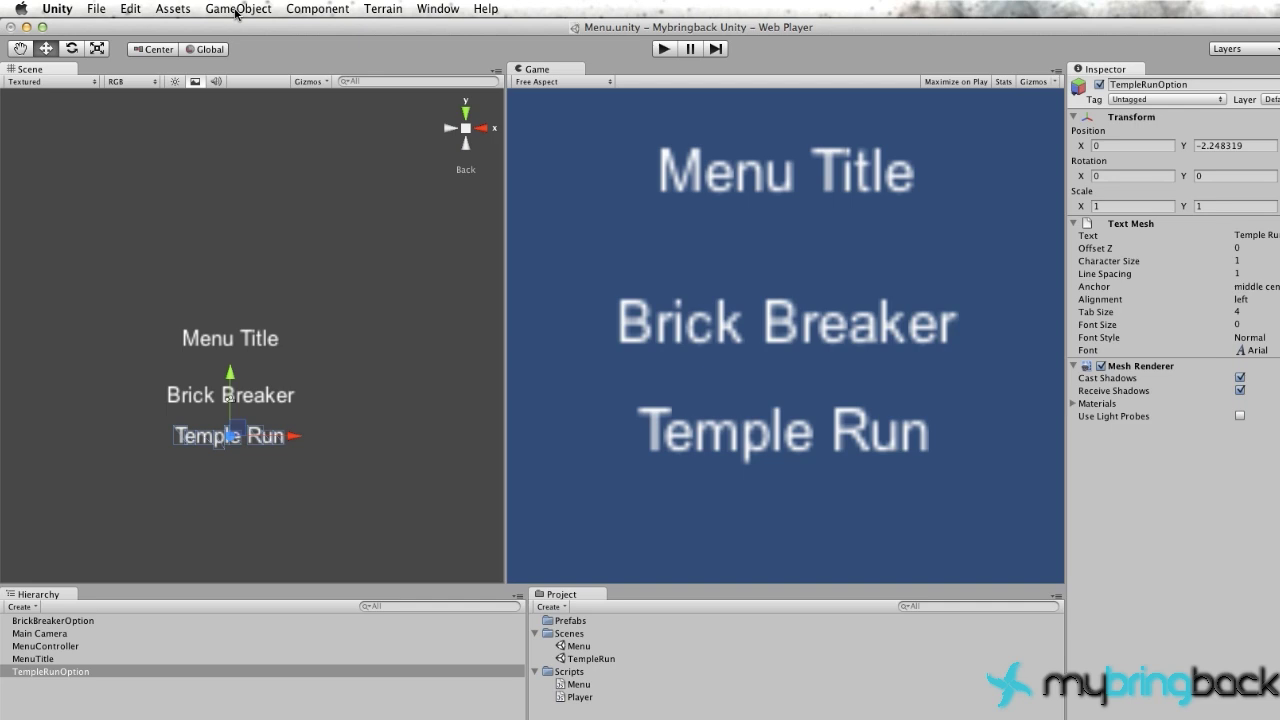
pyautogui.click(237, 10)
pyautogui.moveTo(320, 10)
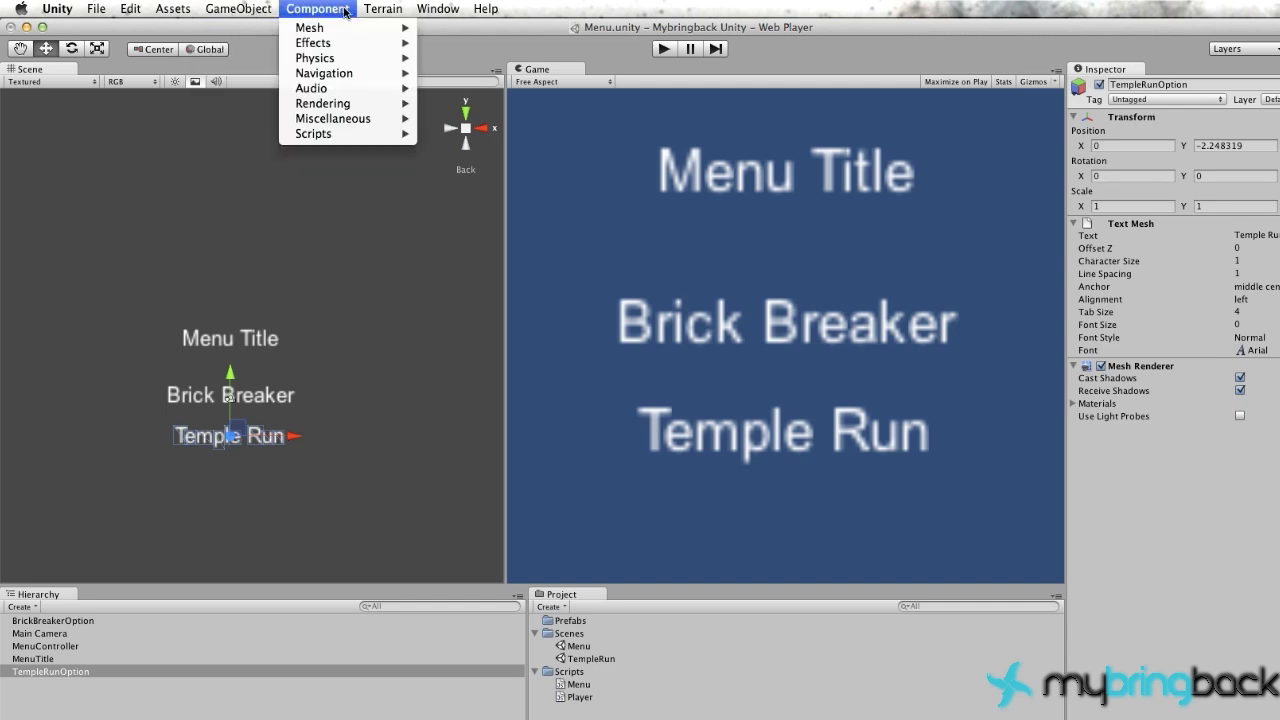
pyautogui.moveTo(343, 57)
pyautogui.click(465, 168)
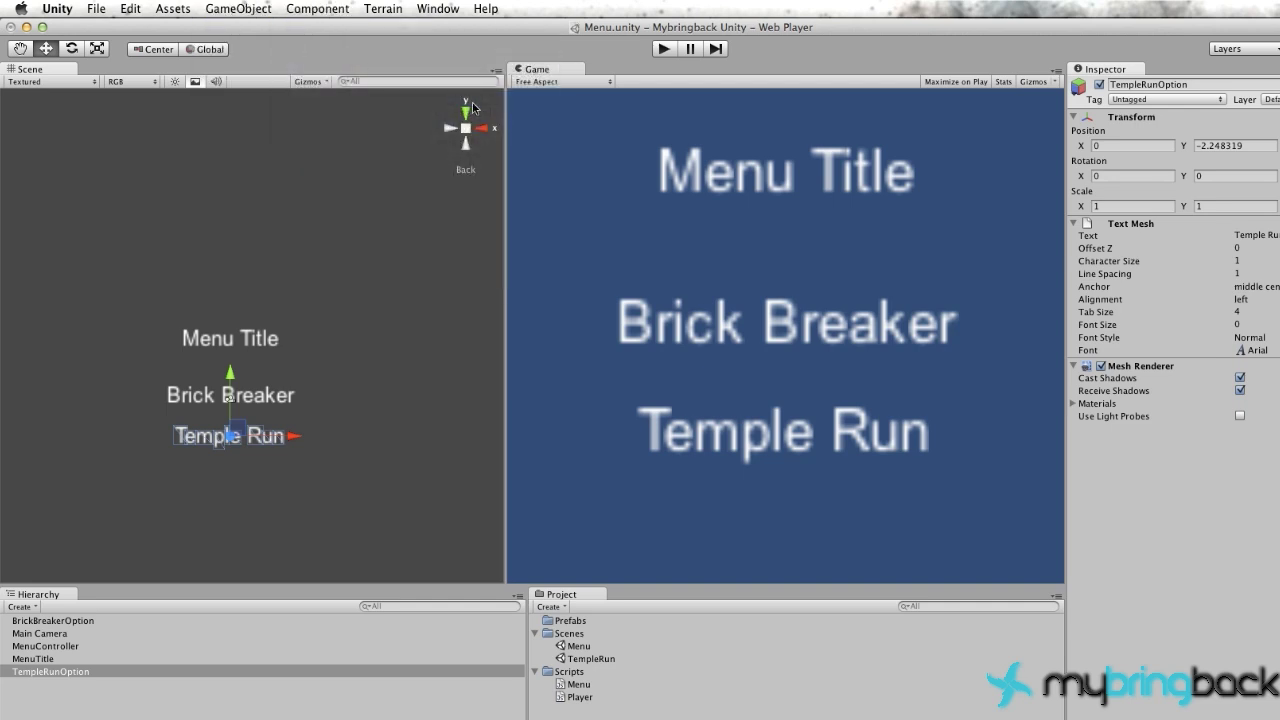
pyautogui.moveTo(1080, 522); pyautogui.dragTo(1243, 521)
pyautogui.click(663, 48)
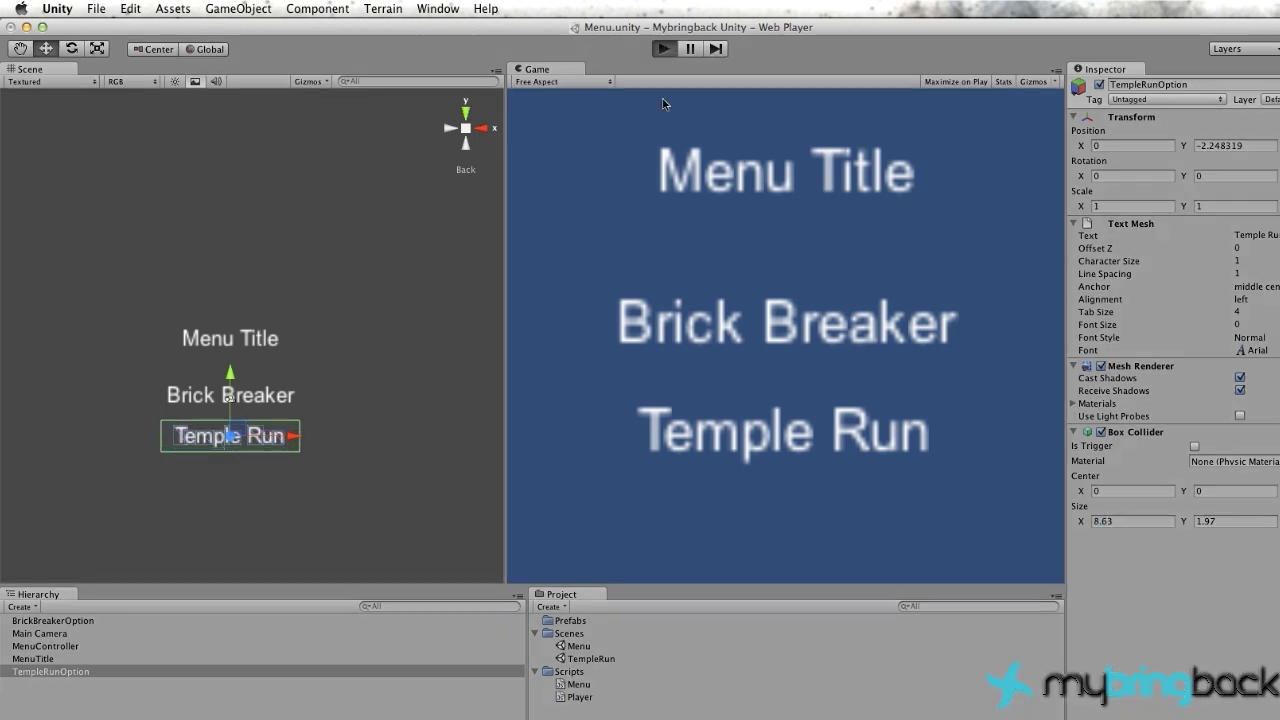
pyautogui.click(728, 436)
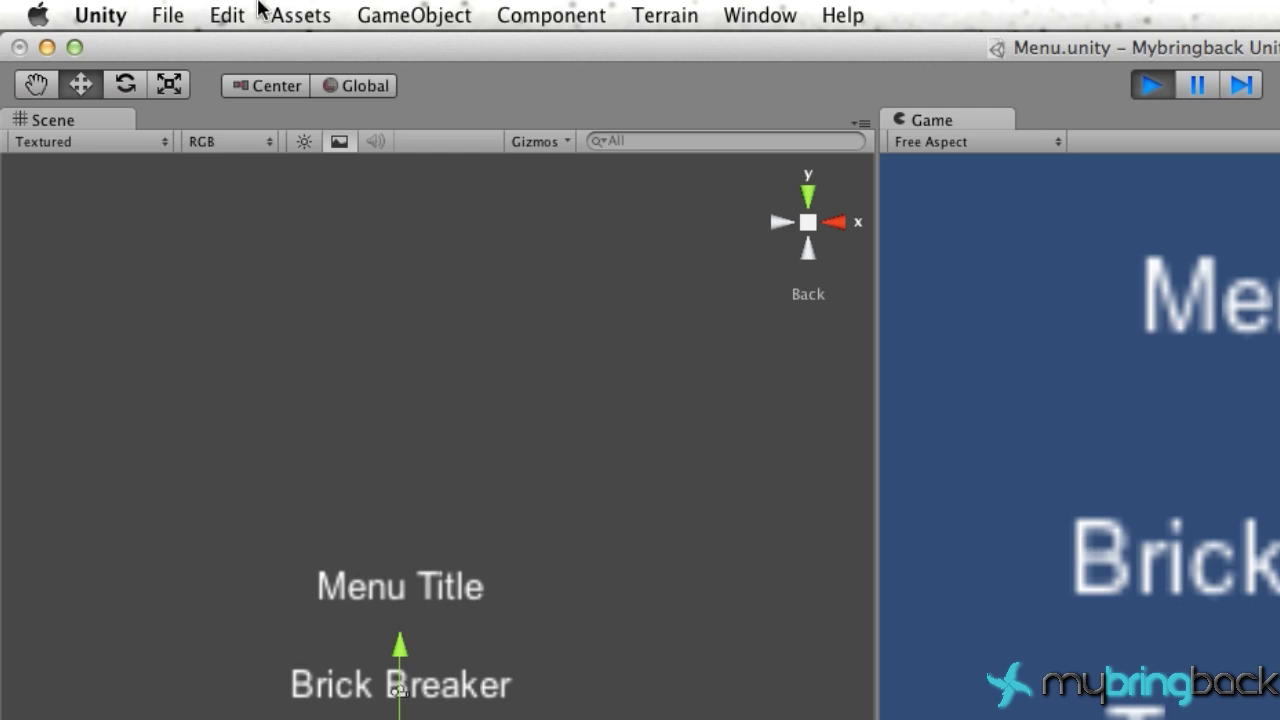
# Stop play mode and add Scenes/Menu.unity to Build Settings at index 0
pyautogui.click(1152, 86)
pyautogui.click(160, 16)
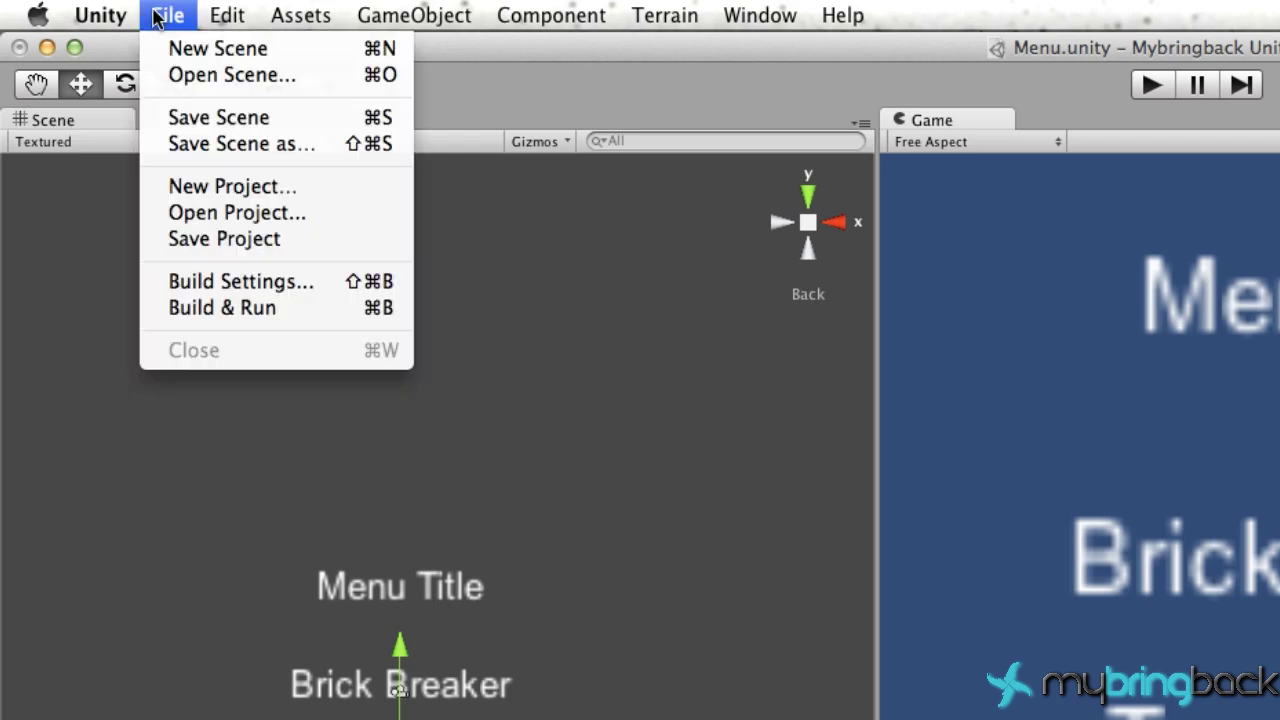
pyautogui.click(229, 283)
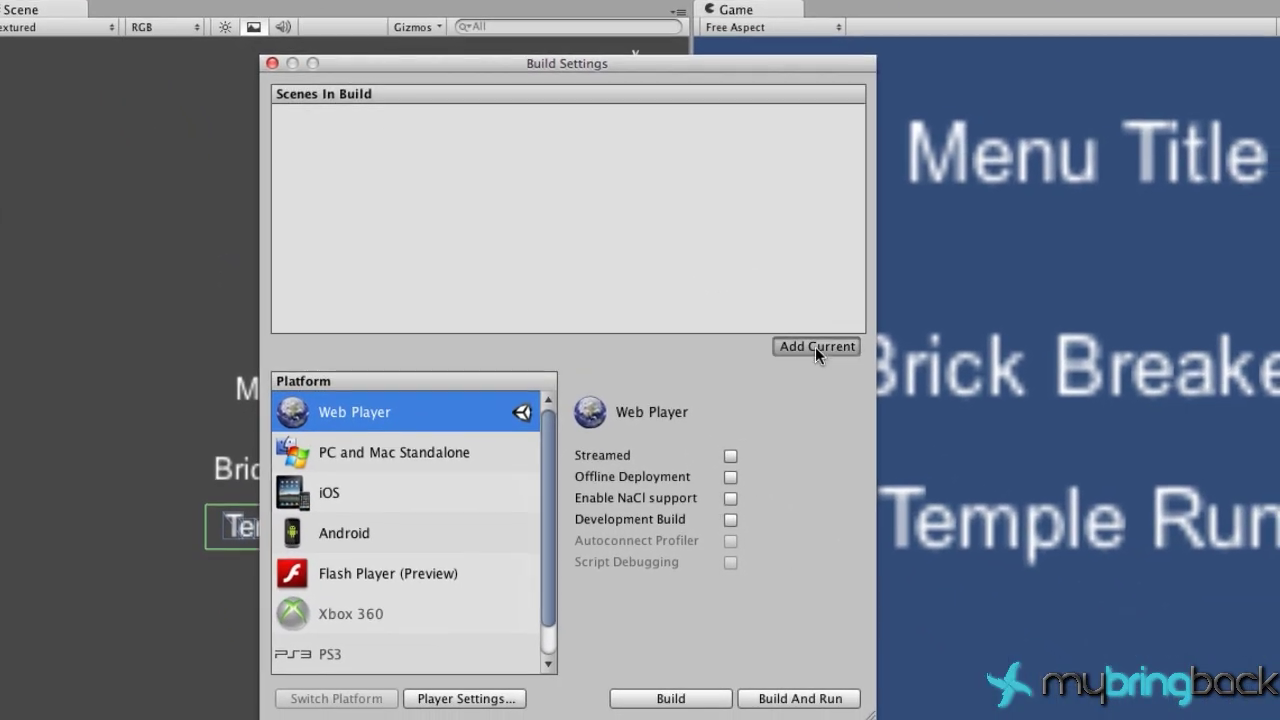
pyautogui.click(935, 451)
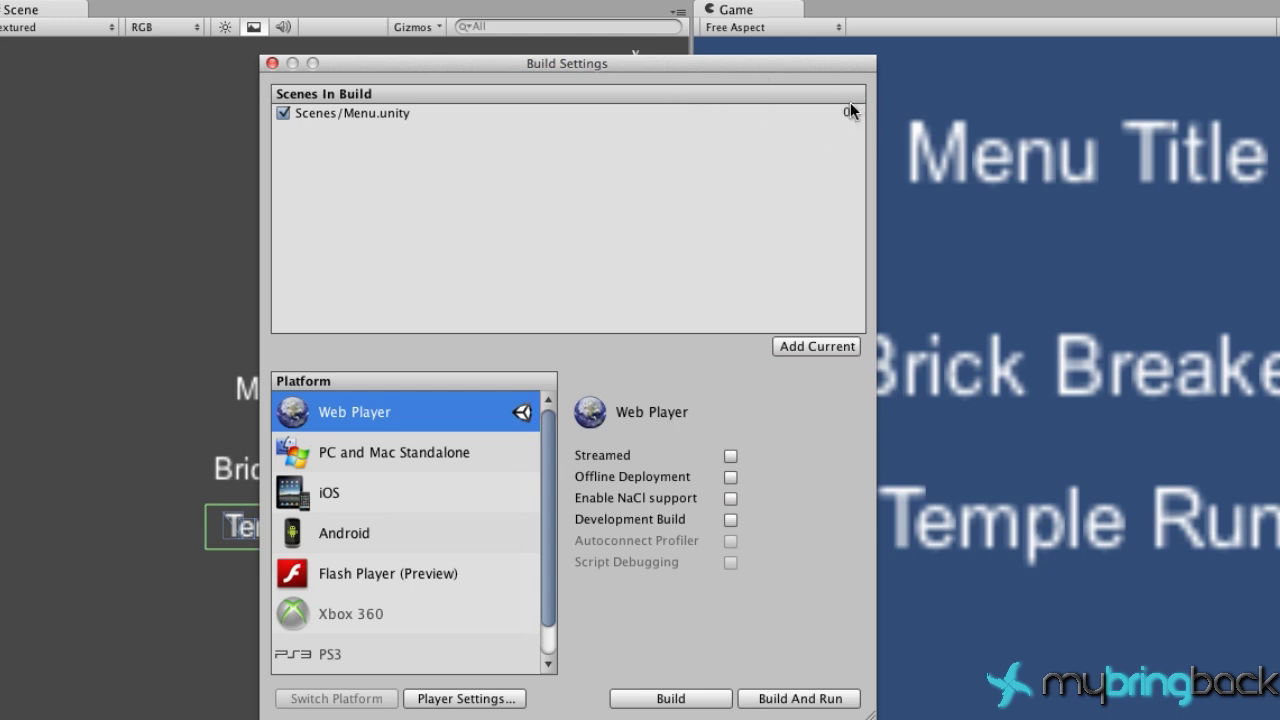
pyautogui.click(891, 148)
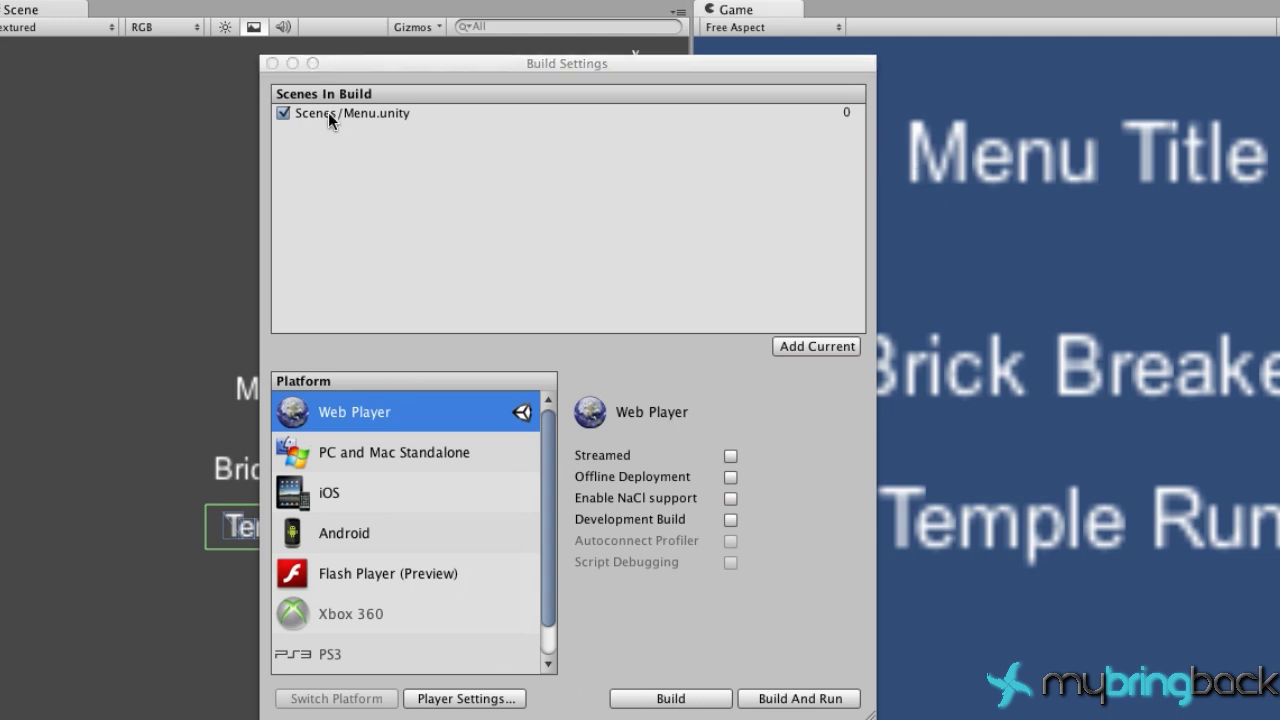
pyautogui.click(272, 63)
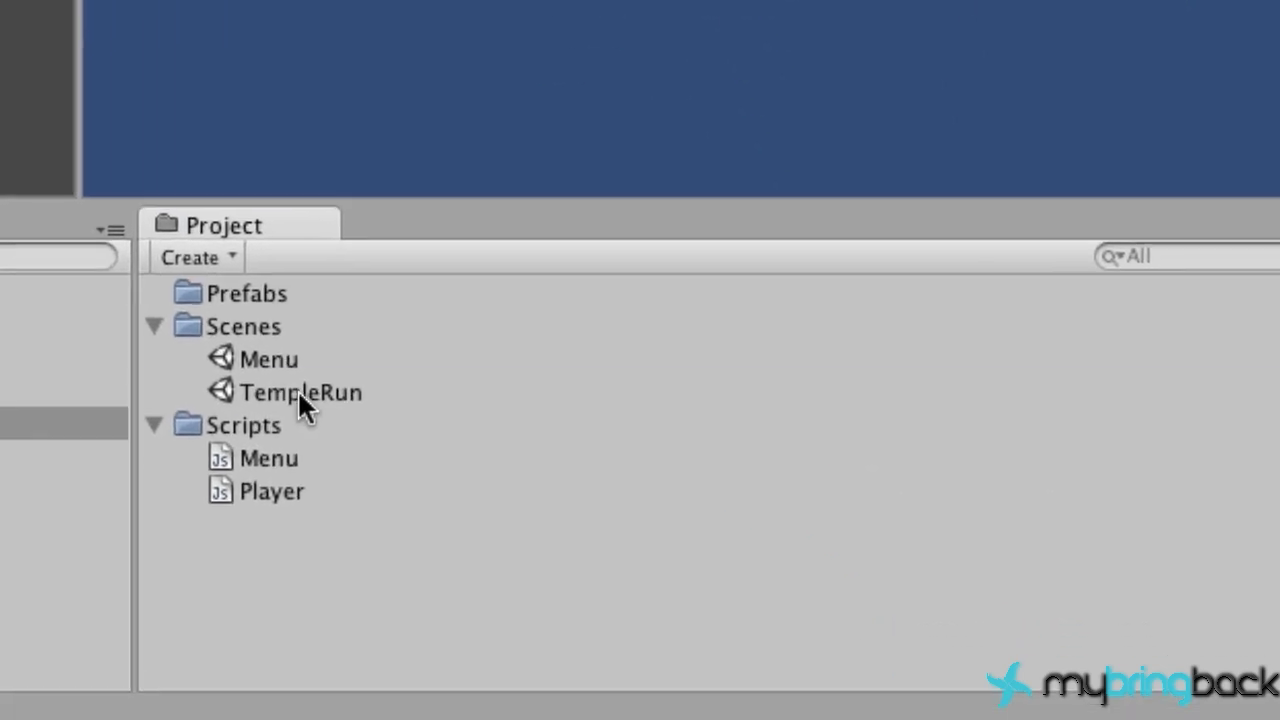
# Open the TempleRun scene and add Scenes/TempleRun.unity to Build Settings at index 1
pyautogui.doubleClick(297, 392)
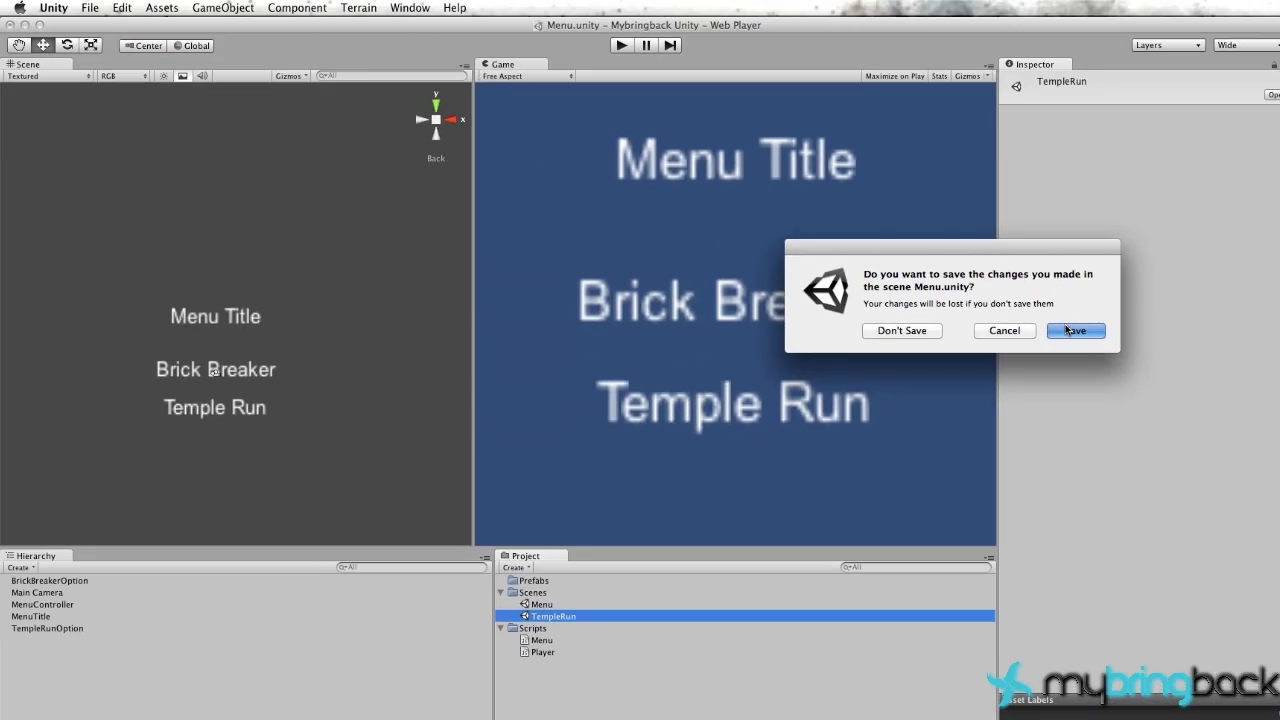
pyautogui.click(1186, 199)
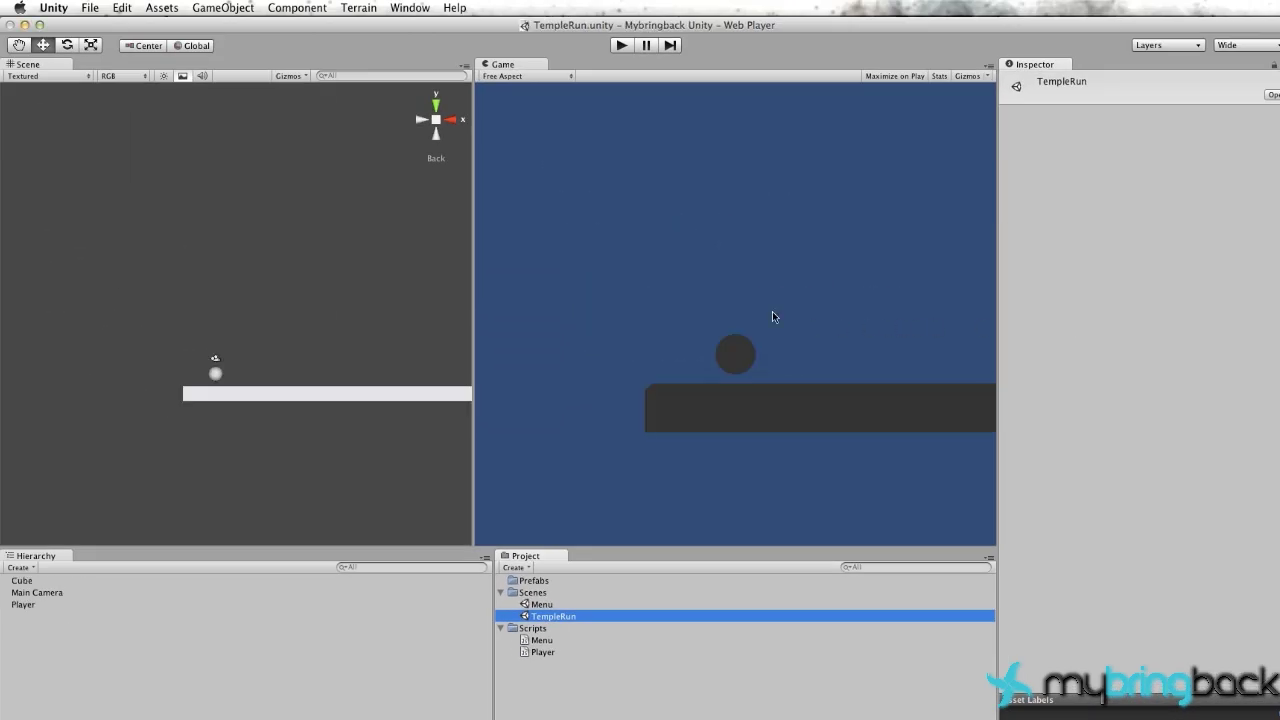
pyautogui.click(130, 7)
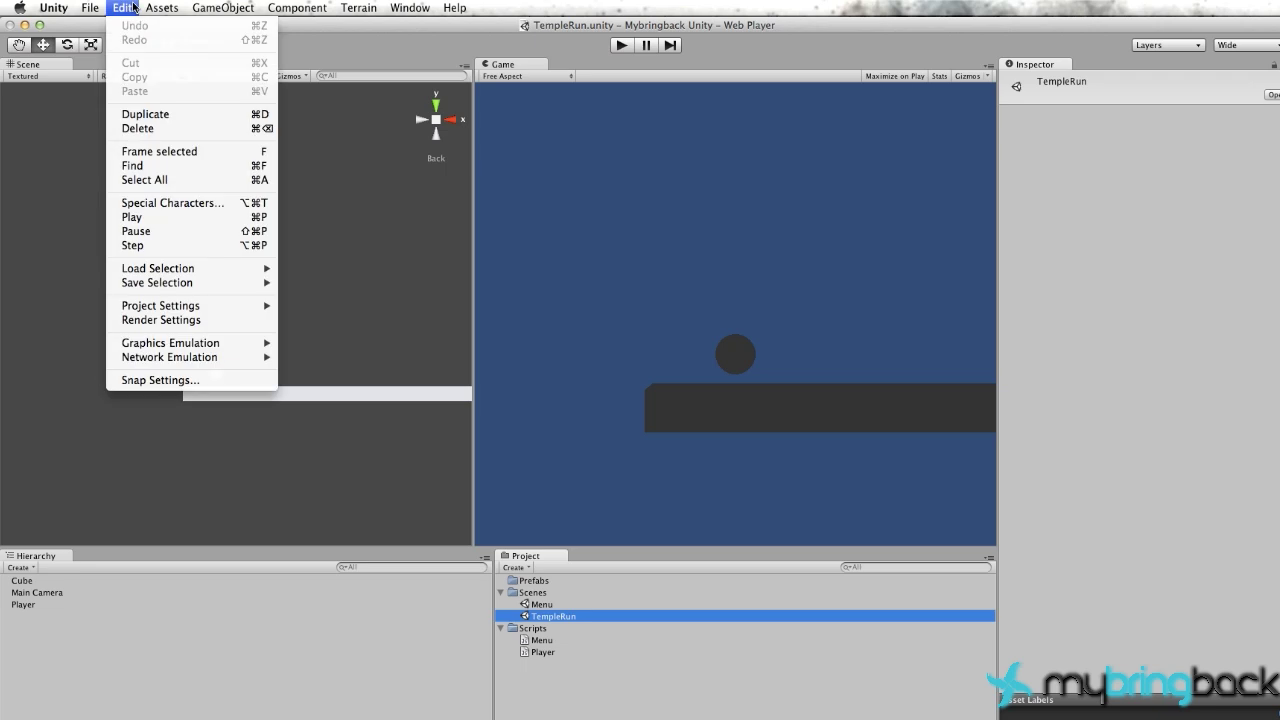
pyautogui.moveTo(92, 8)
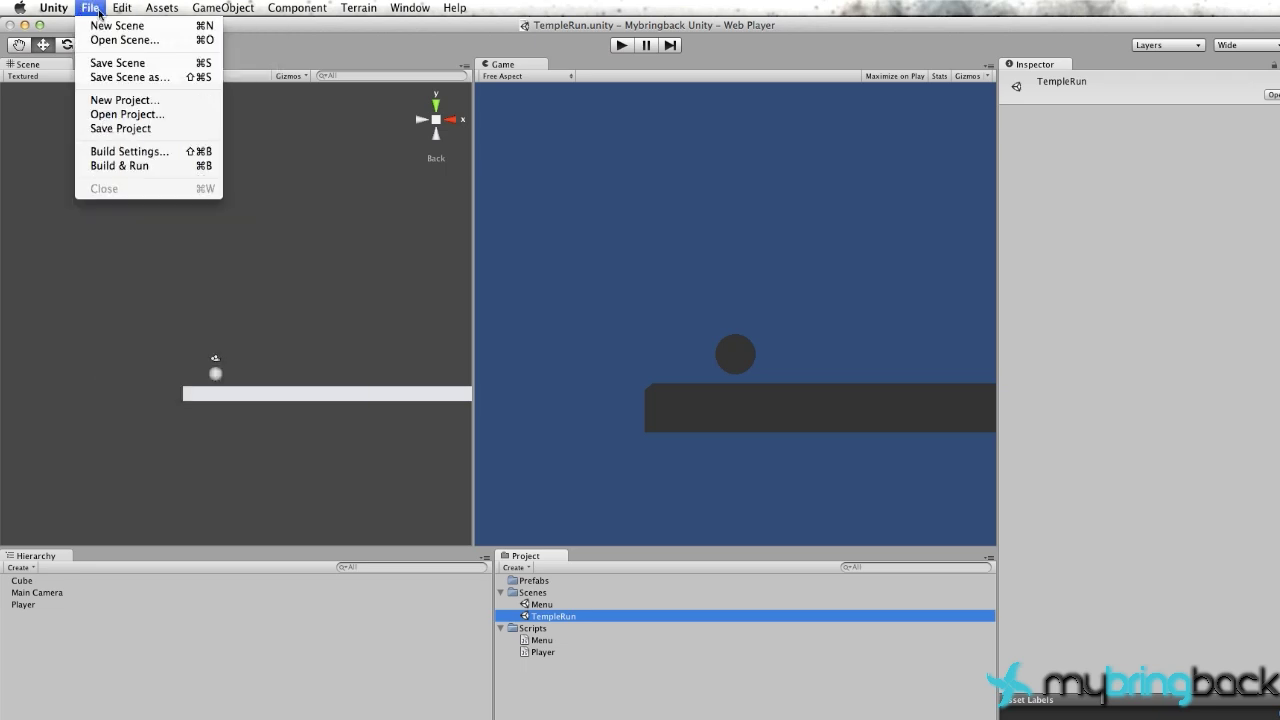
pyautogui.click(138, 155)
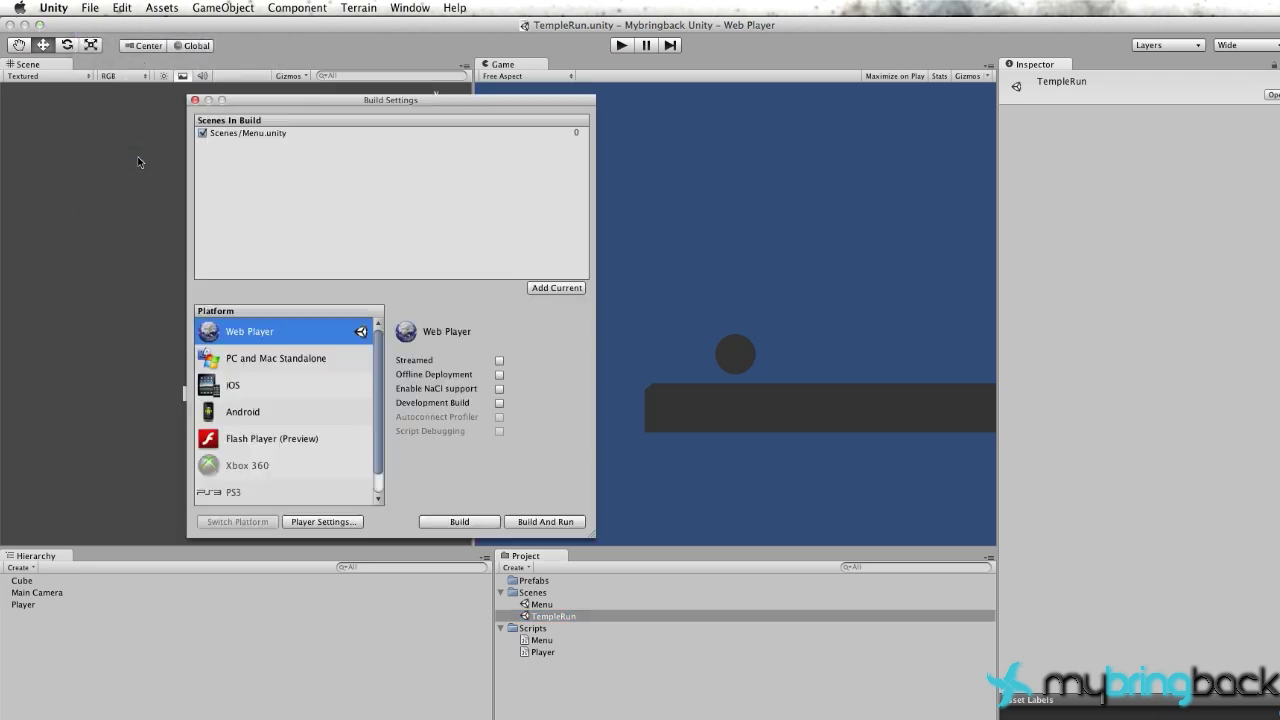
pyautogui.click(551, 288)
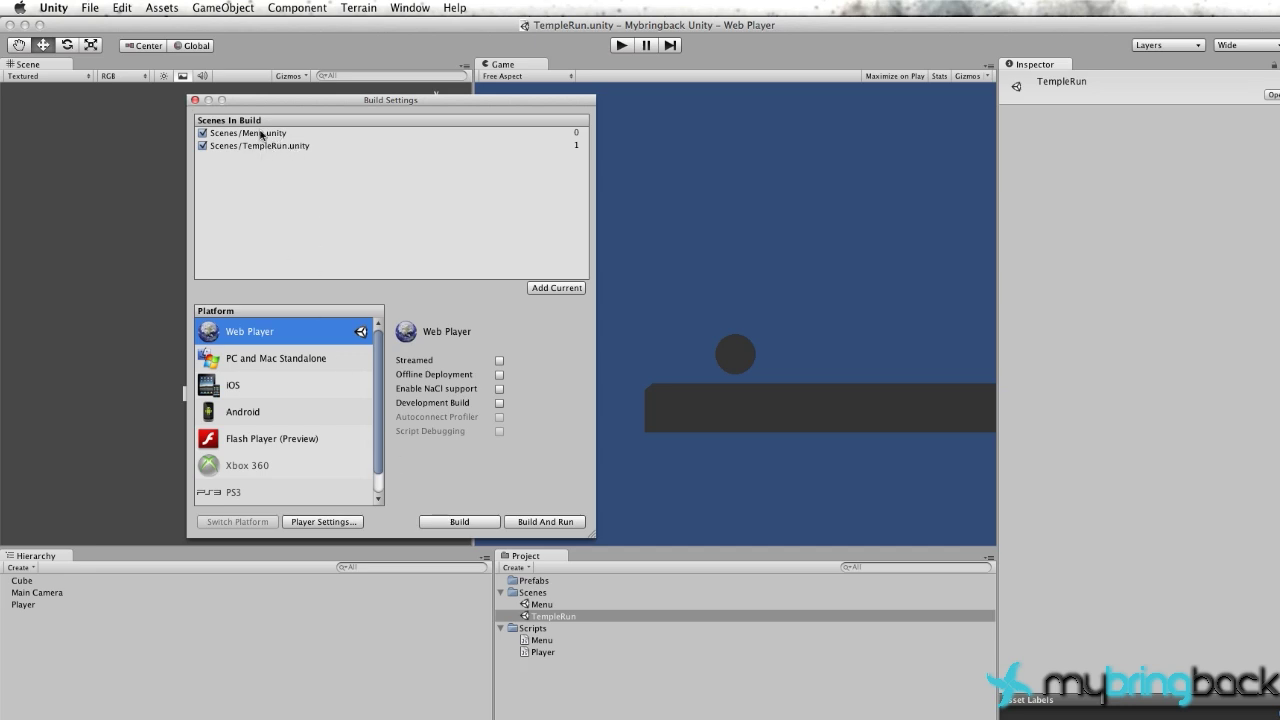
# Reopen the Menu scene and verify clicking Temple Run in play mode loads the TempleRun level
pyautogui.click(195, 100)
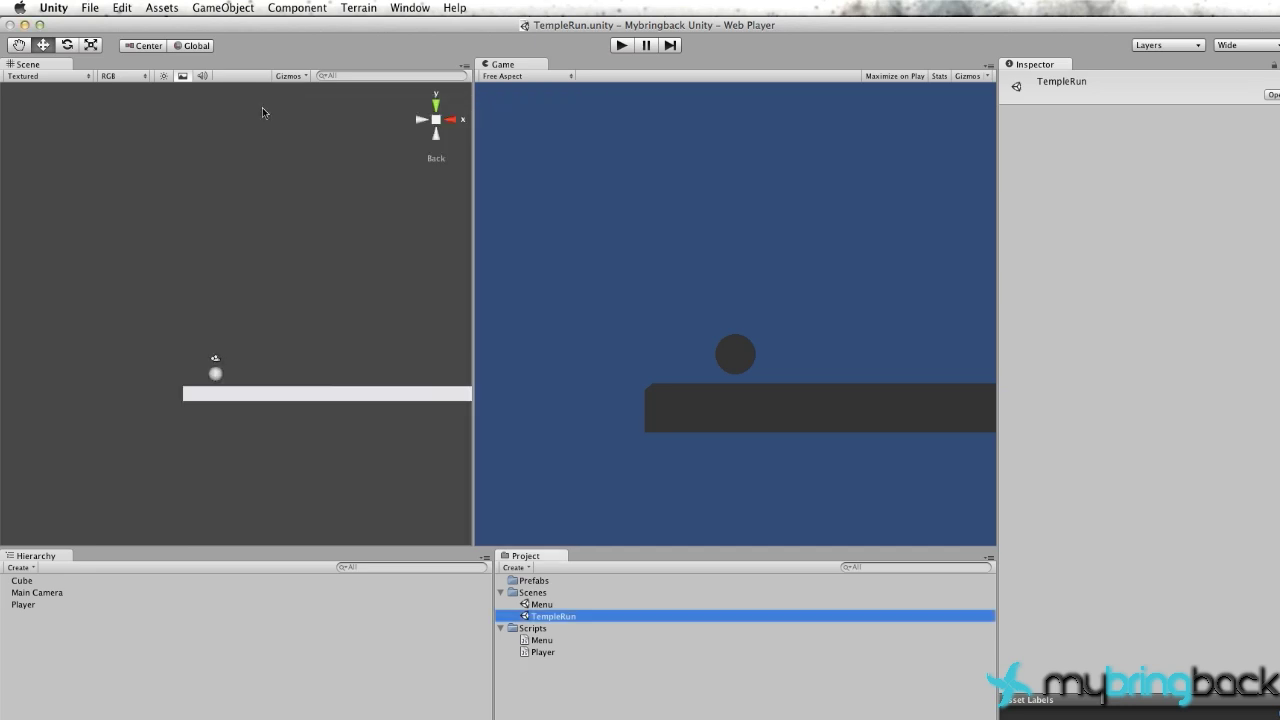
pyautogui.doubleClick(545, 604)
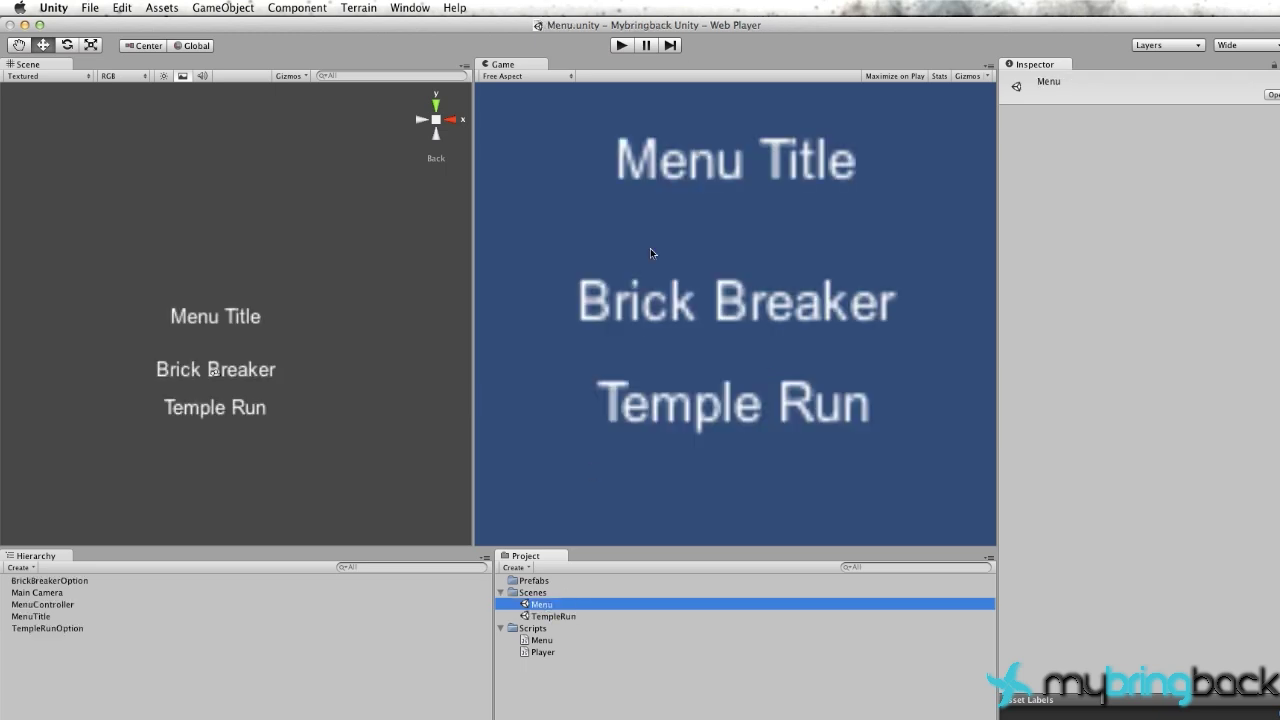
pyautogui.click(622, 45)
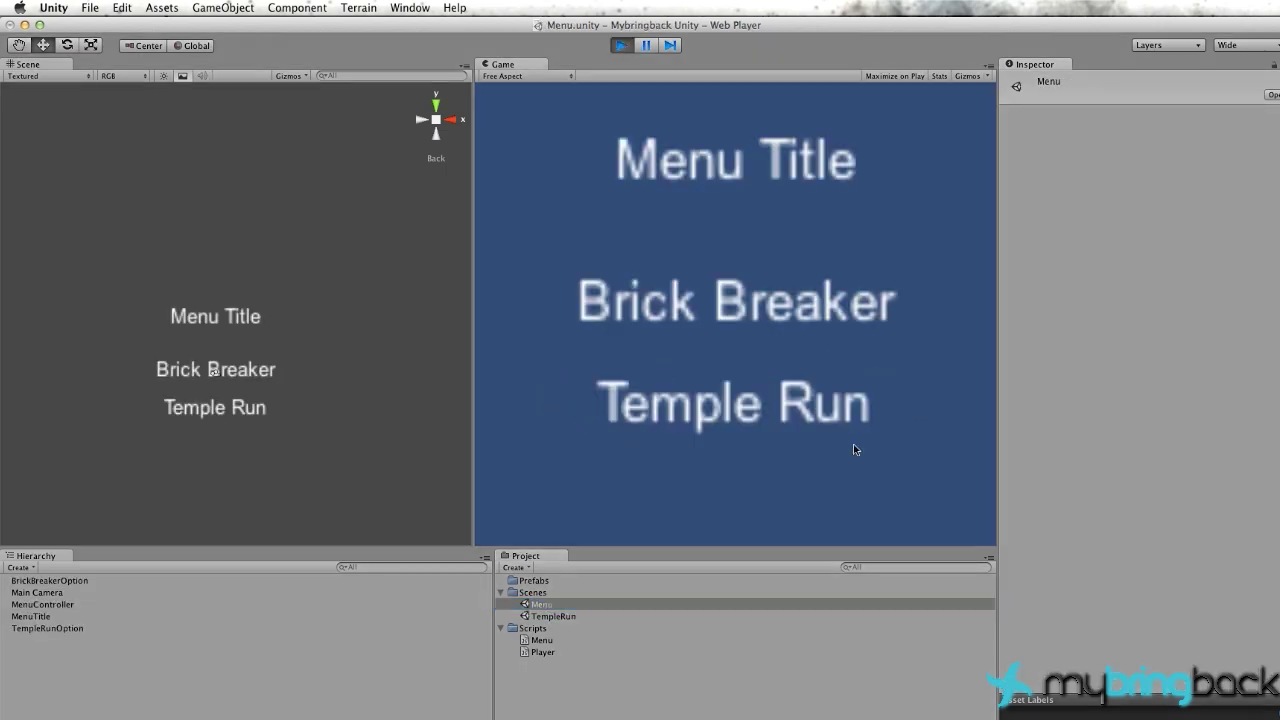
pyautogui.click(672, 403)
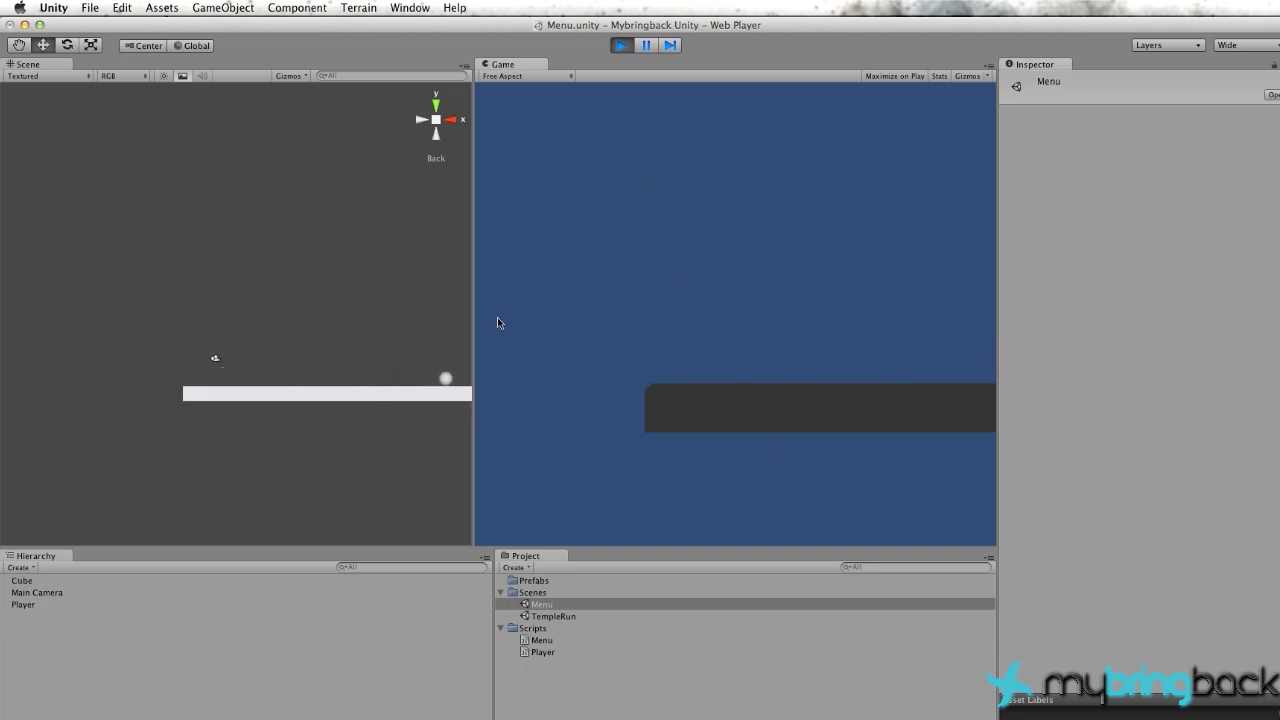
pyautogui.click(623, 46)
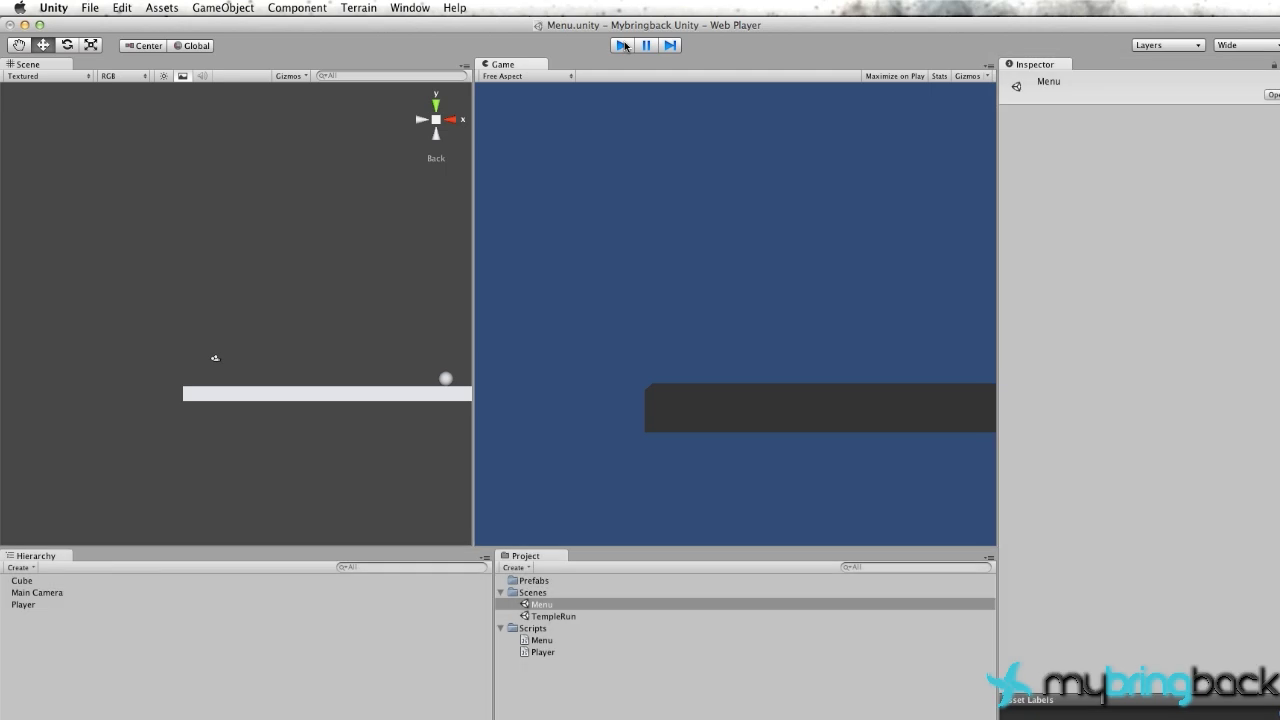